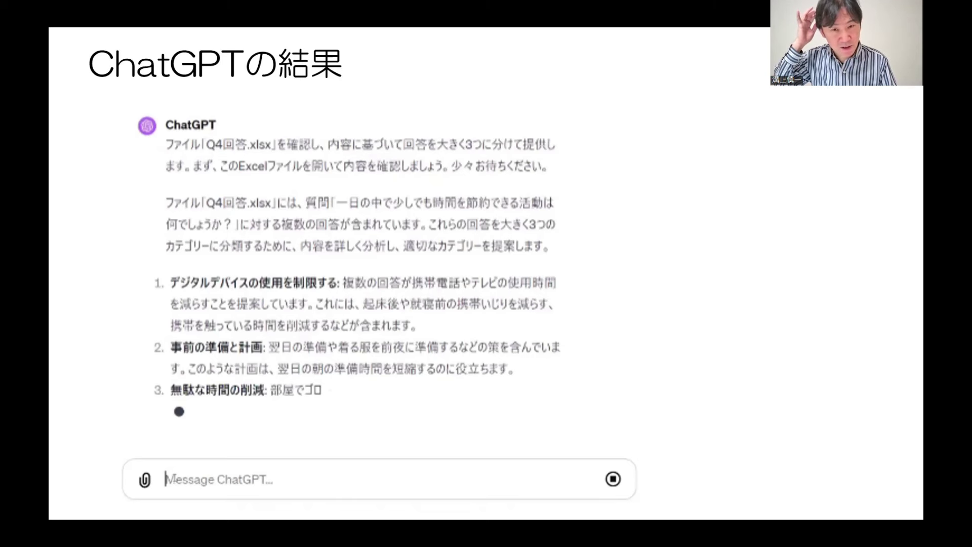
Leave the slides for the browser and review the seminar survey form's questions in Google Forms, down to the final reflection item.
key("Right")
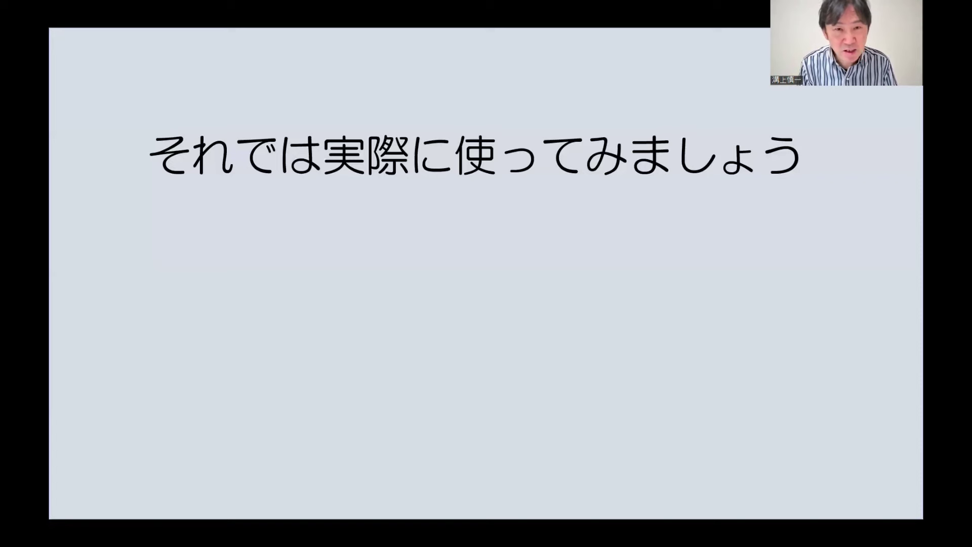
key("alt+Tab")
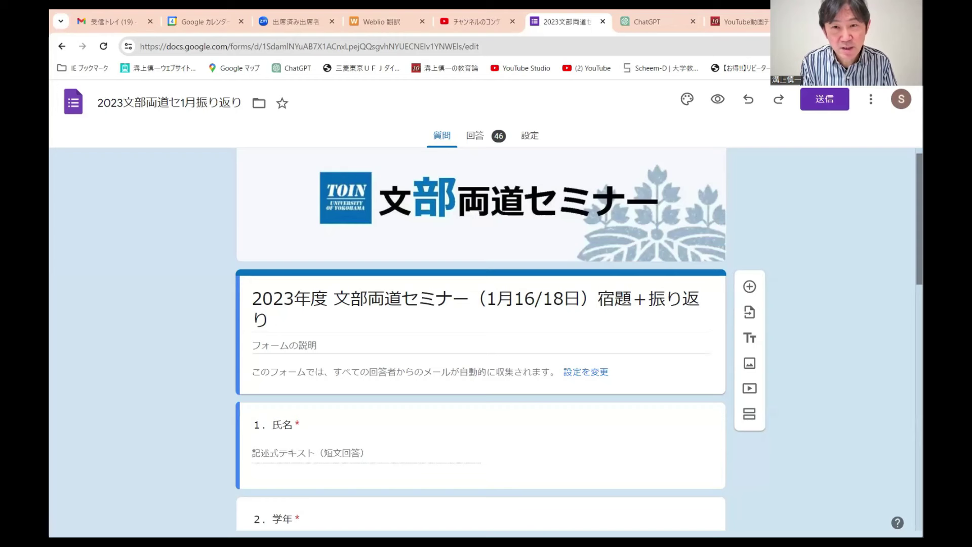
scroll(481, 304, "up", 1)
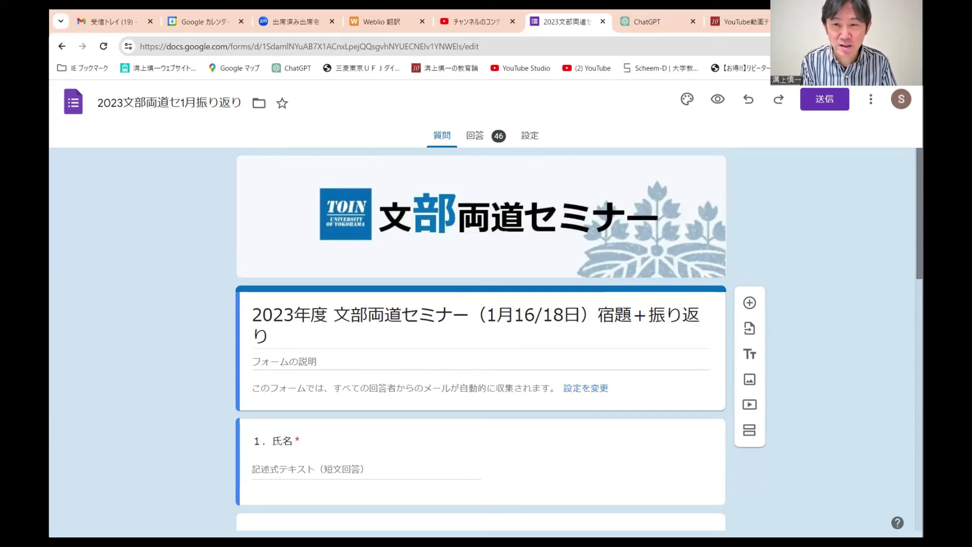
scroll(580, 339, "down", 1)
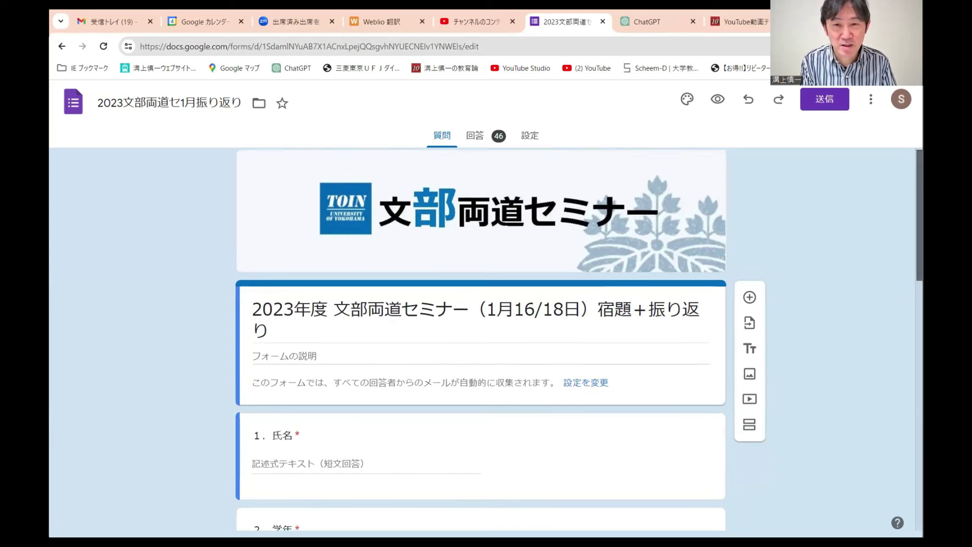
scroll(481, 339, "down", 8)
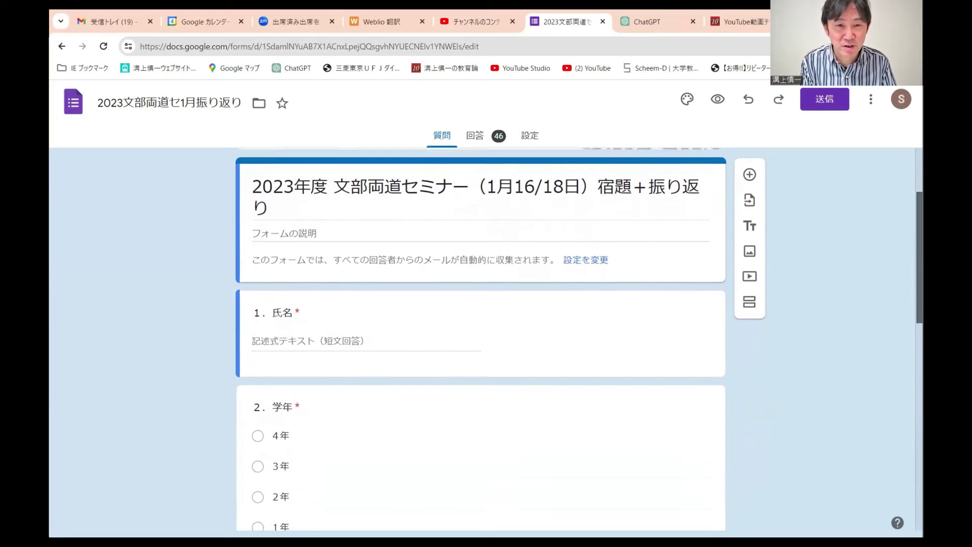
scroll(909, 407, "down", 2)
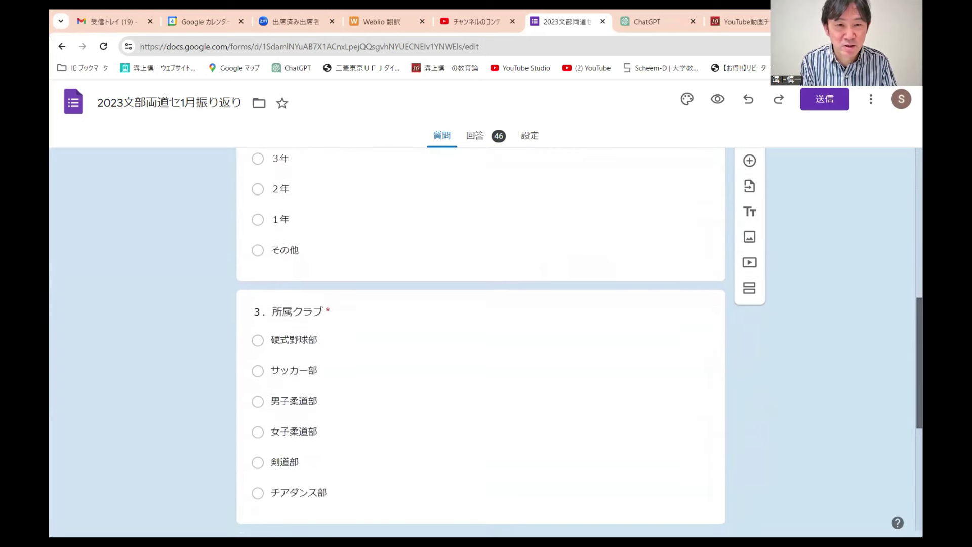
scroll(907, 404, "down", 2)
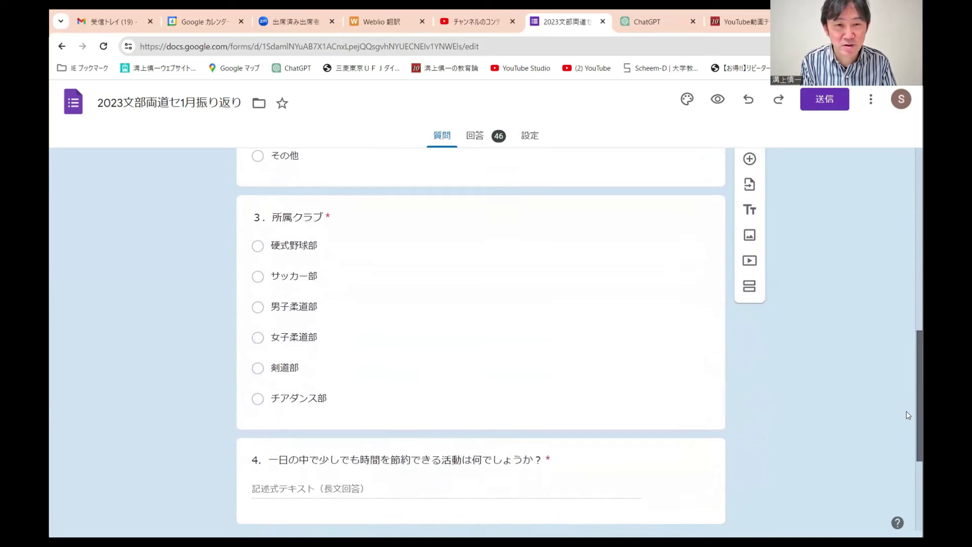
scroll(906, 445, "down", 3)
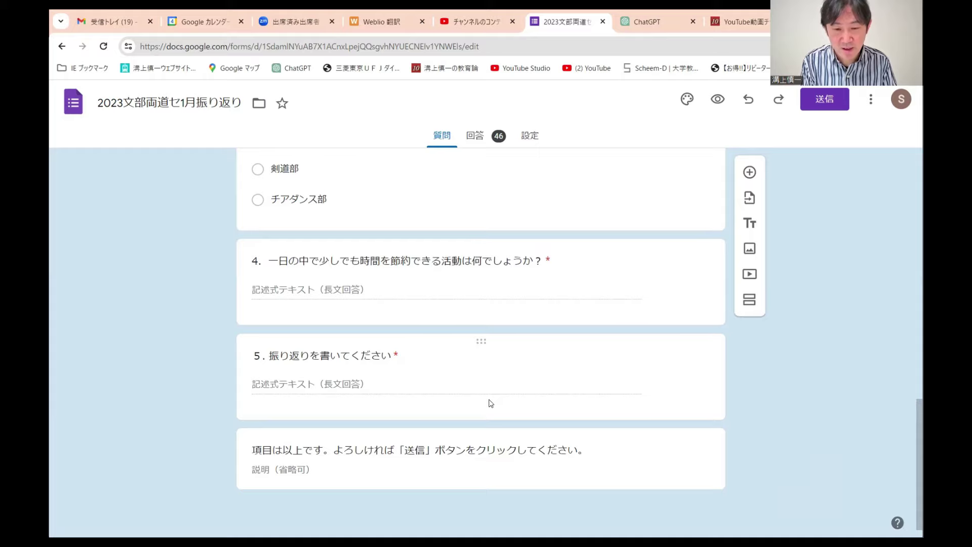
Go to ChatGPT, switch the model to GPT-3.5 and back to GPT-4 for a new chat.
key("ctrl+Tab")
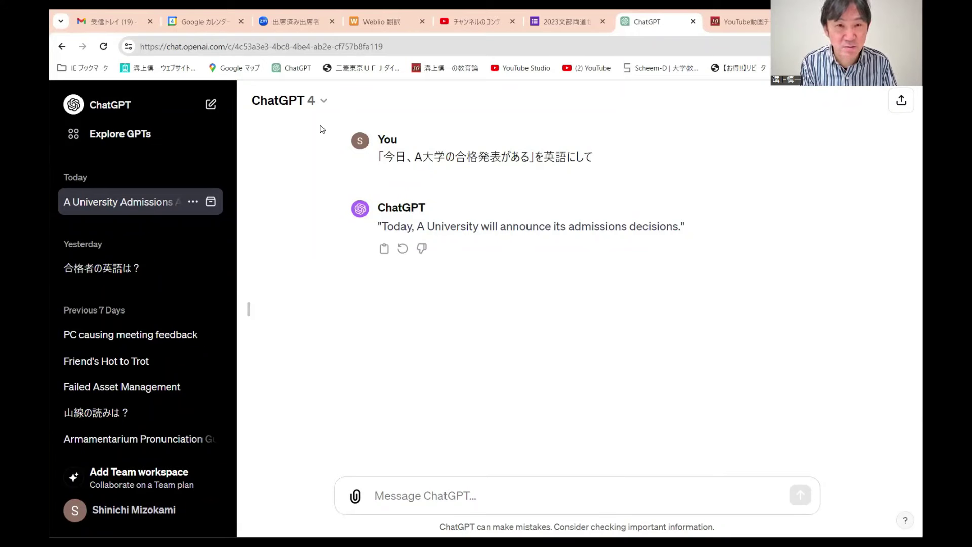
left_click(274, 103)
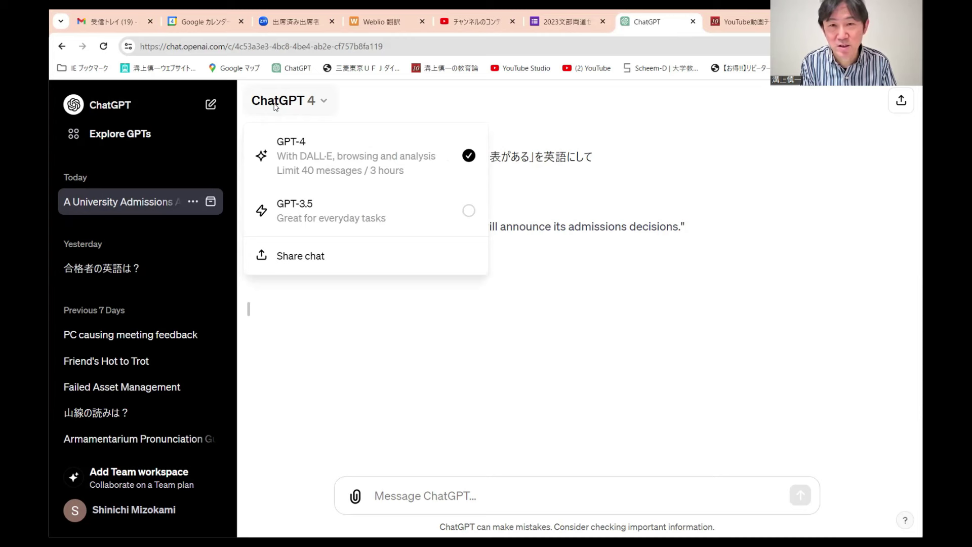
left_click(294, 210)
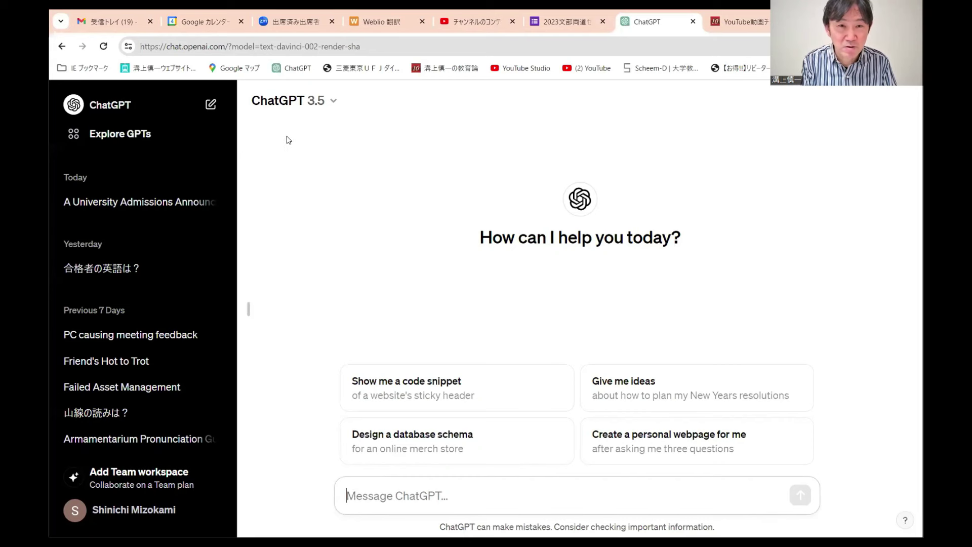
left_click(282, 104)
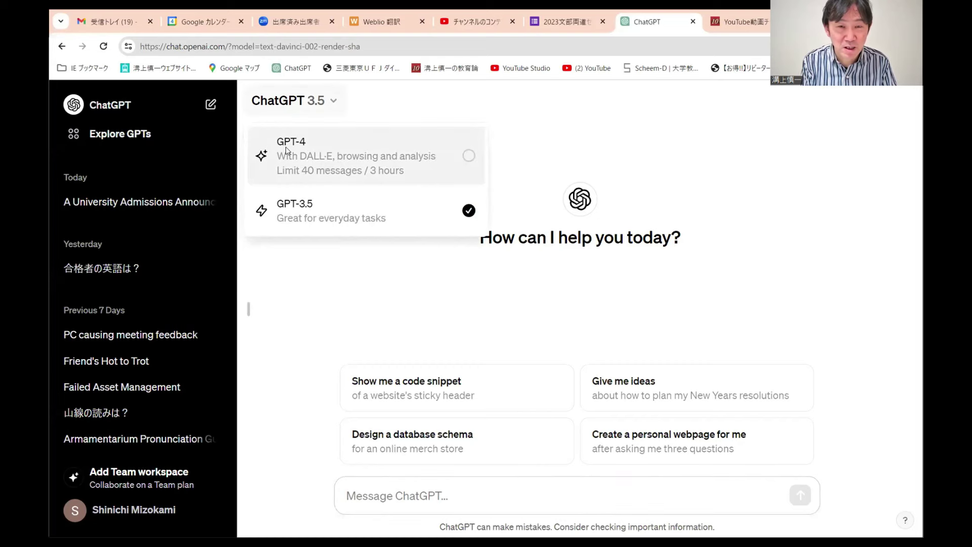
key("Return")
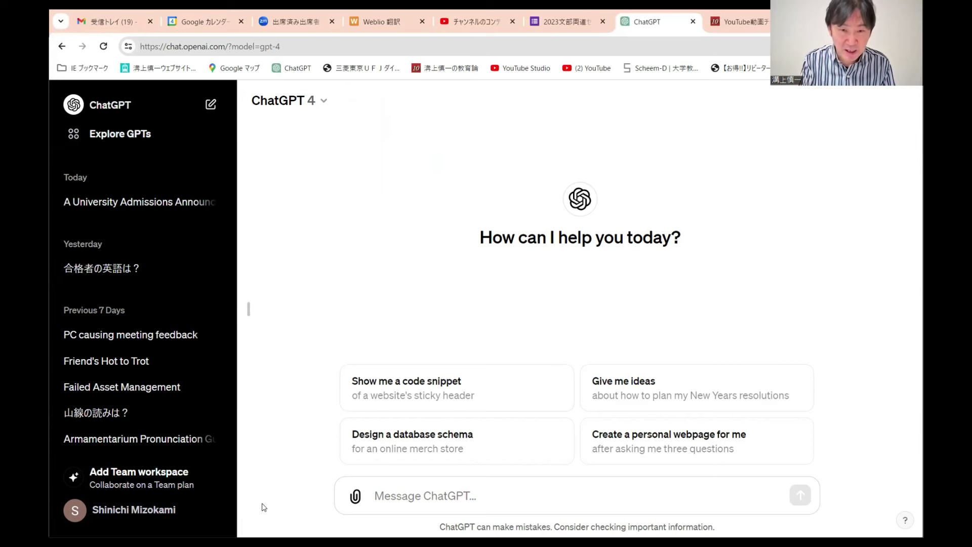
Attach the spreadsheet Q4回答.xlsx from the 送る folder to the new chat message.
left_click(355, 498)
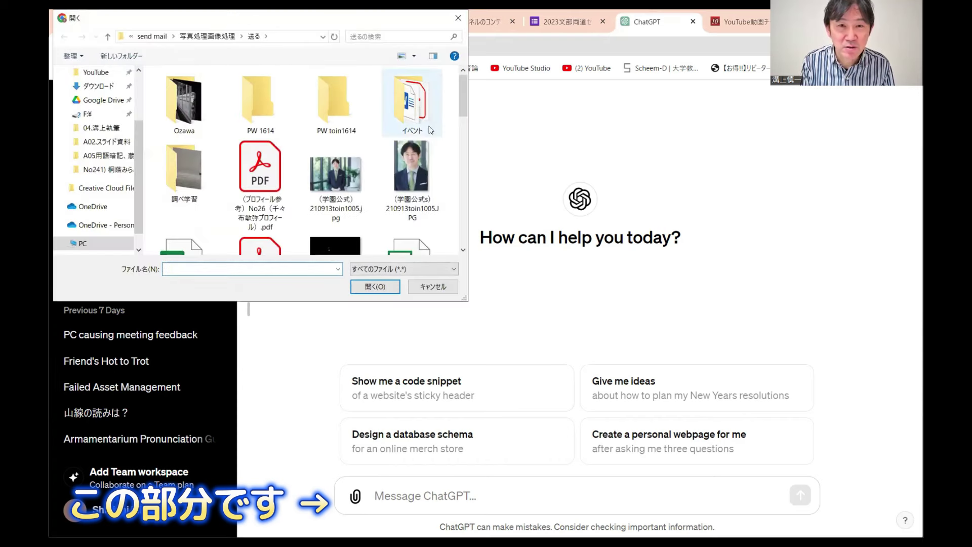
left_click_drag(463, 109, 462, 156)
scroll(319, 205, "down", 5)
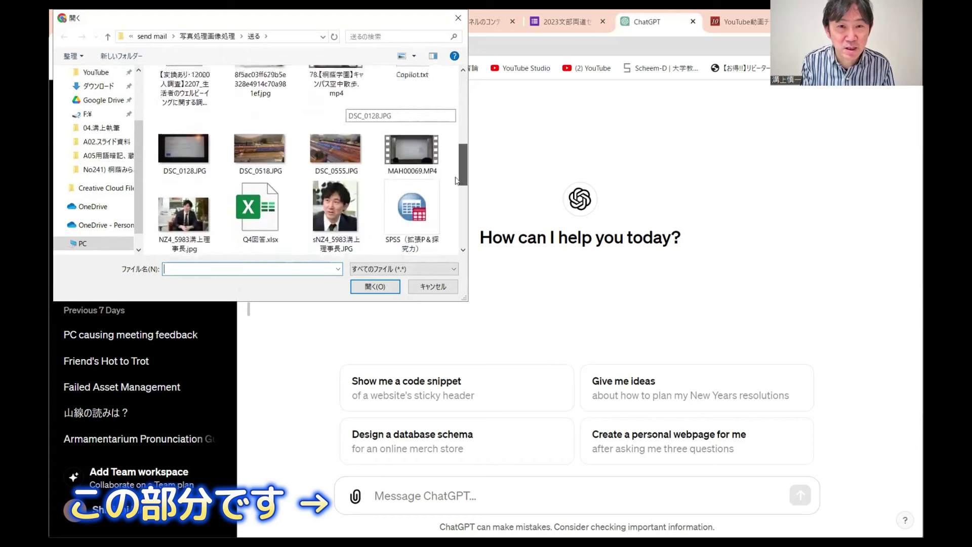
left_click(264, 173)
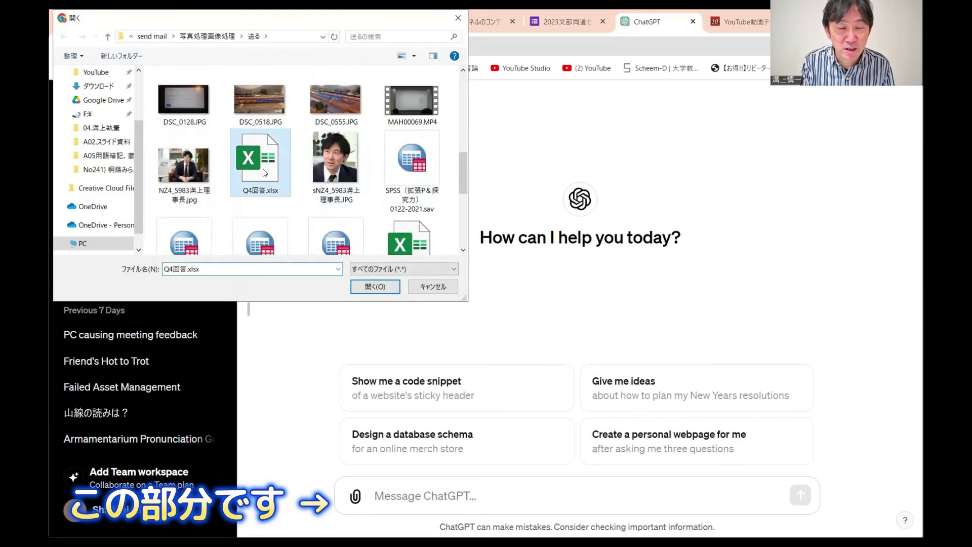
double_click(264, 173)
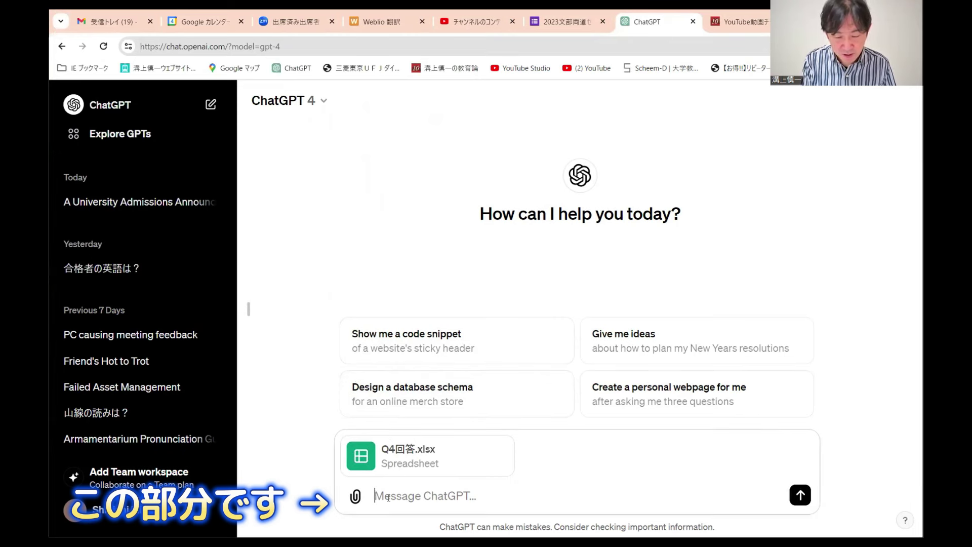
Send the prompt "Q4の回答を３つに分類してください。" with the attached spreadsheet.
type("Q4にの回答を３つに分類してください。")
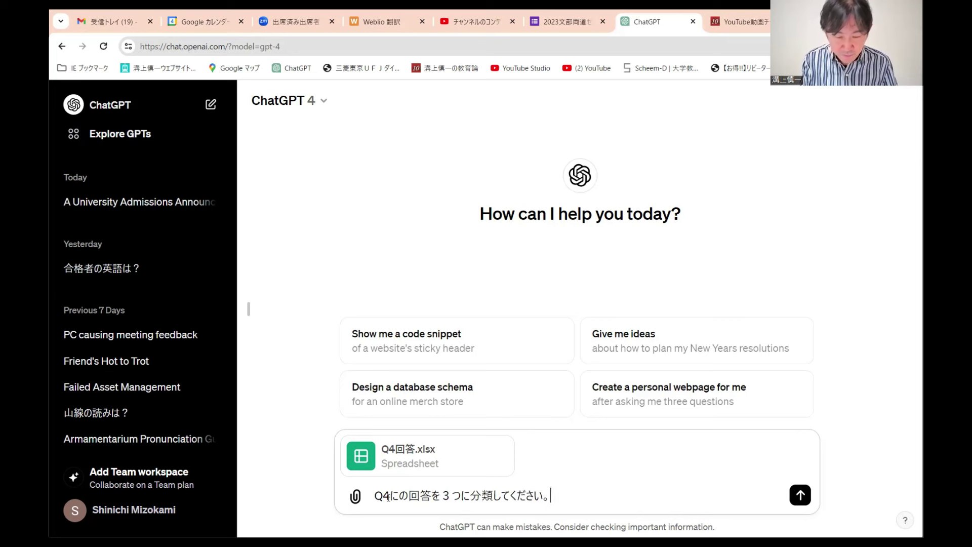
left_click(389, 497)
key("Delete")
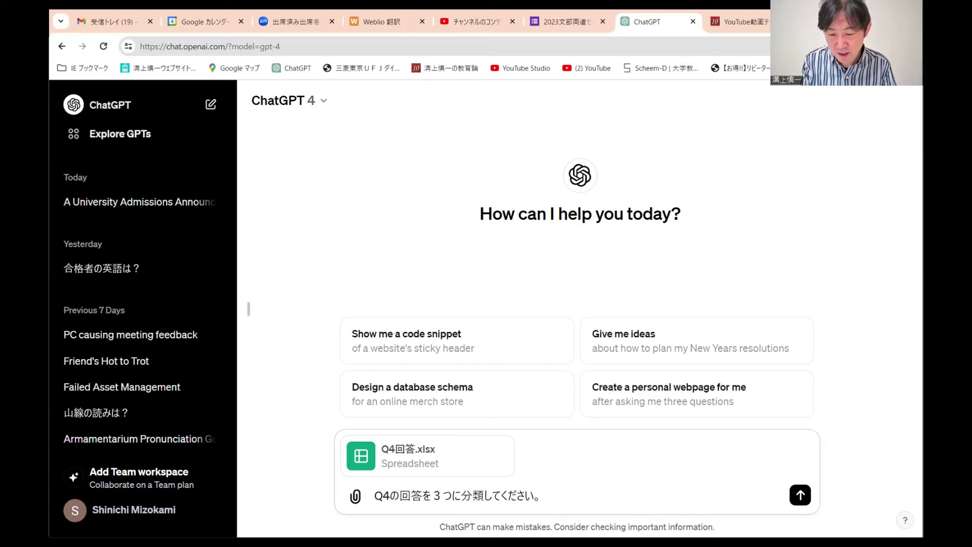
left_click(800, 495)
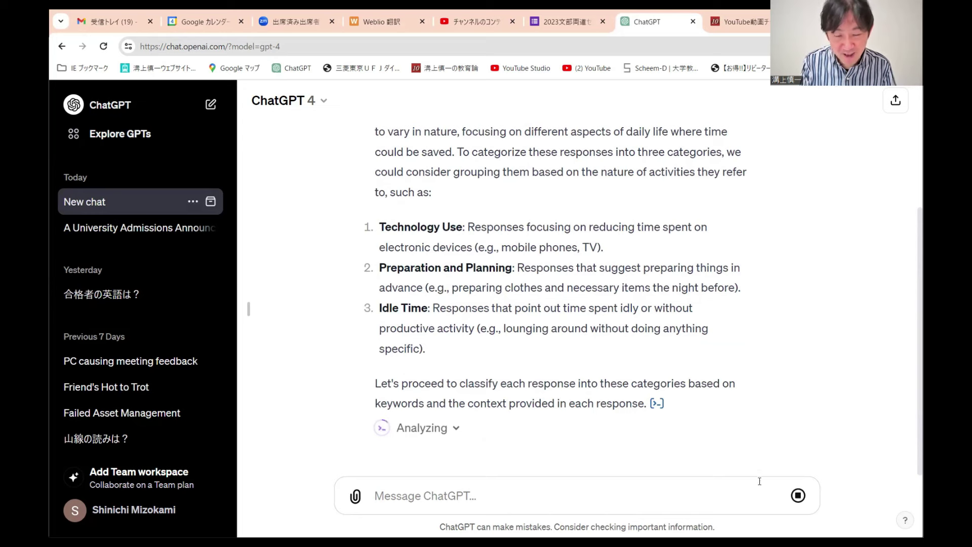
Send the follow-up message "日本語でまとめんかい！" to get the summary in Japanese.
left_click(435, 495)
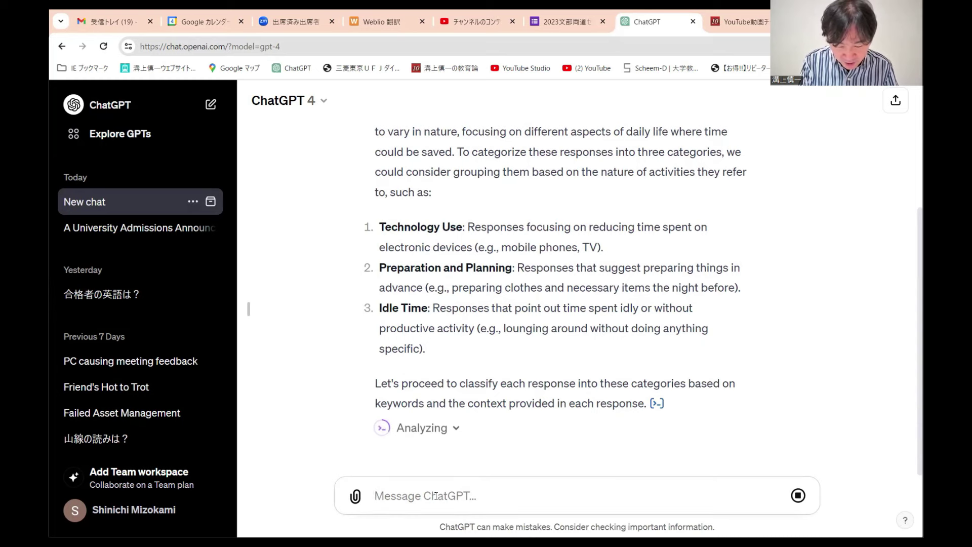
type("日本語でま")
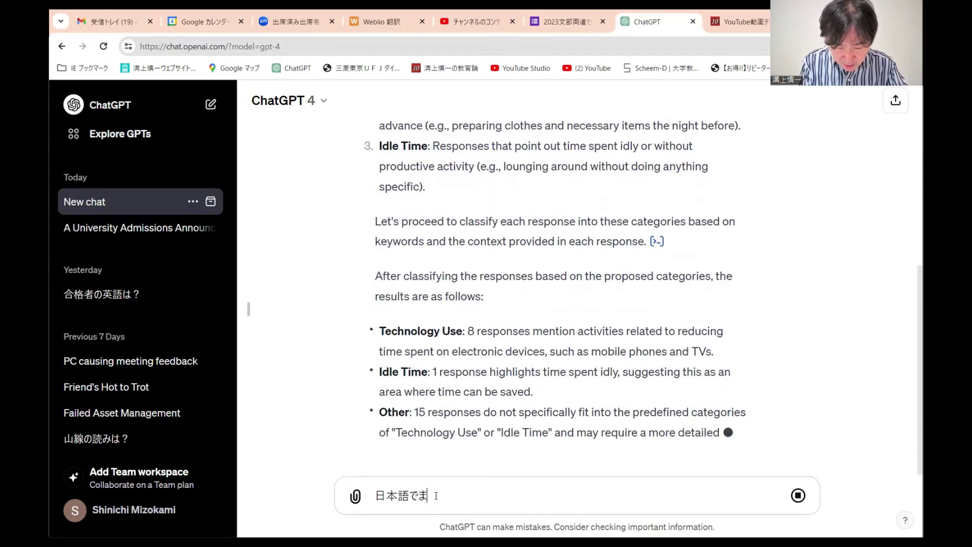
type("とめんかい！")
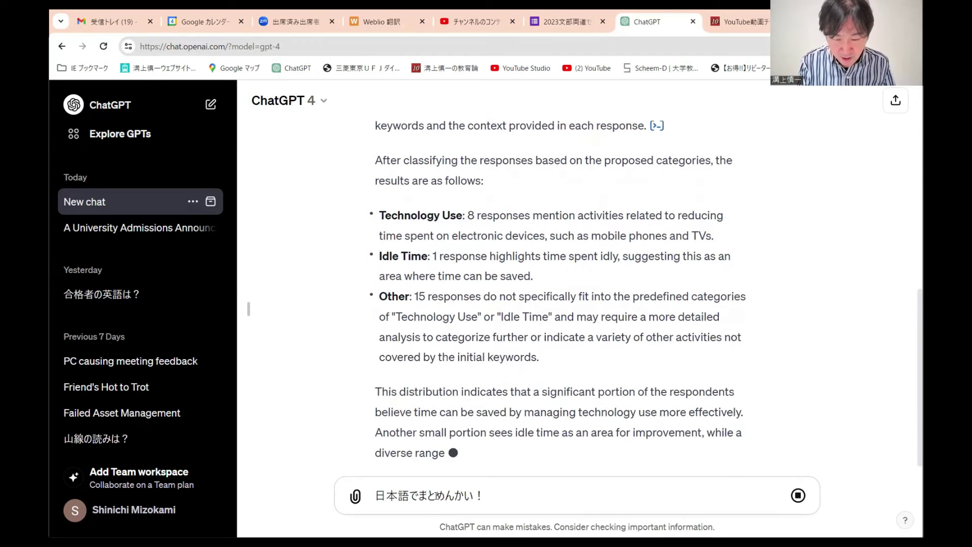
key("Return")
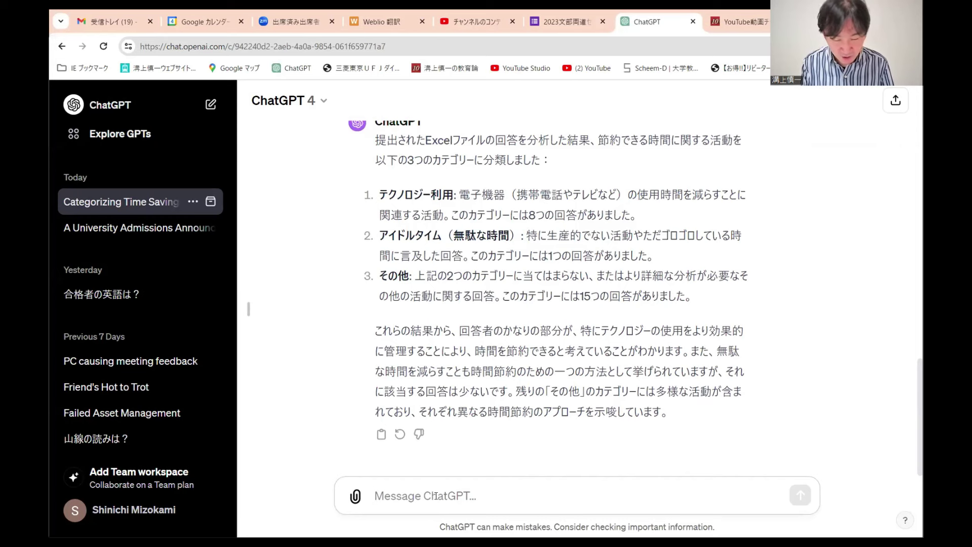
Send the prompt "「その他」の15の回答をもう少しまとめて紹介してください。" and read the reply from its beginning.
type("「その他」の15の")
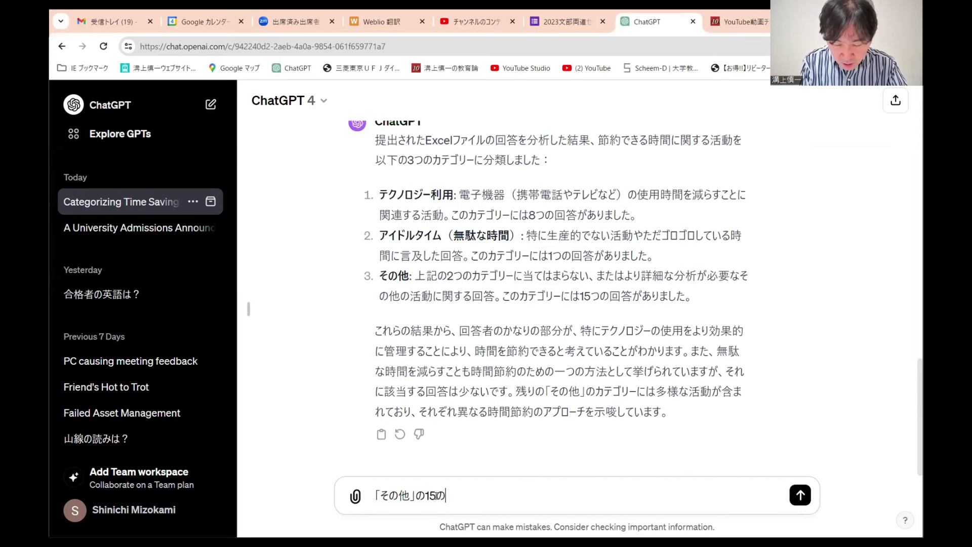
type("回答をもう少しまとめてしょしてください。")
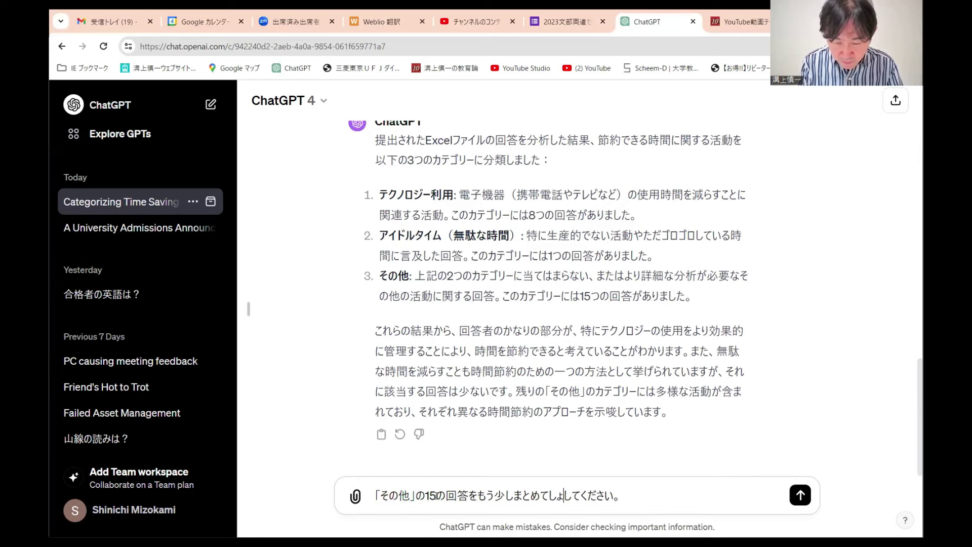
type("紹介")
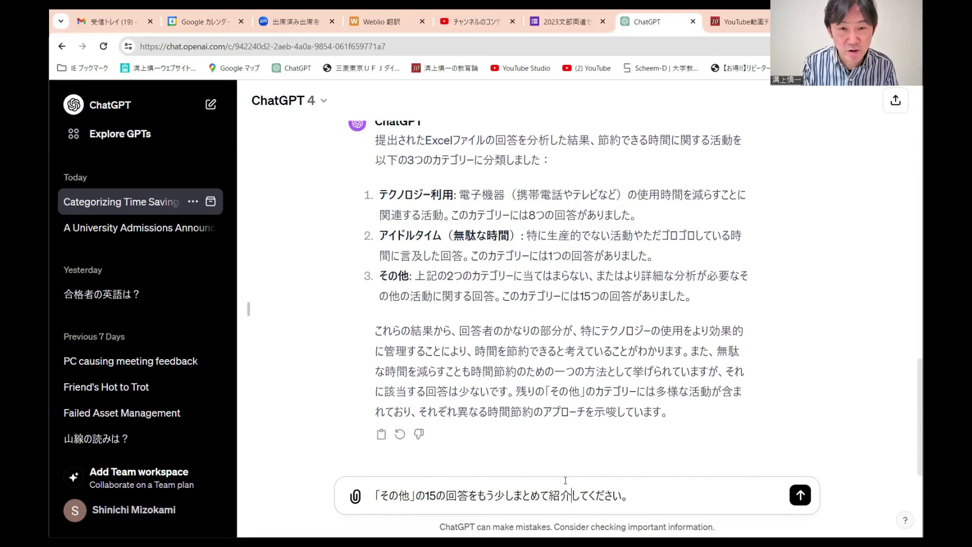
left_click(800, 500)
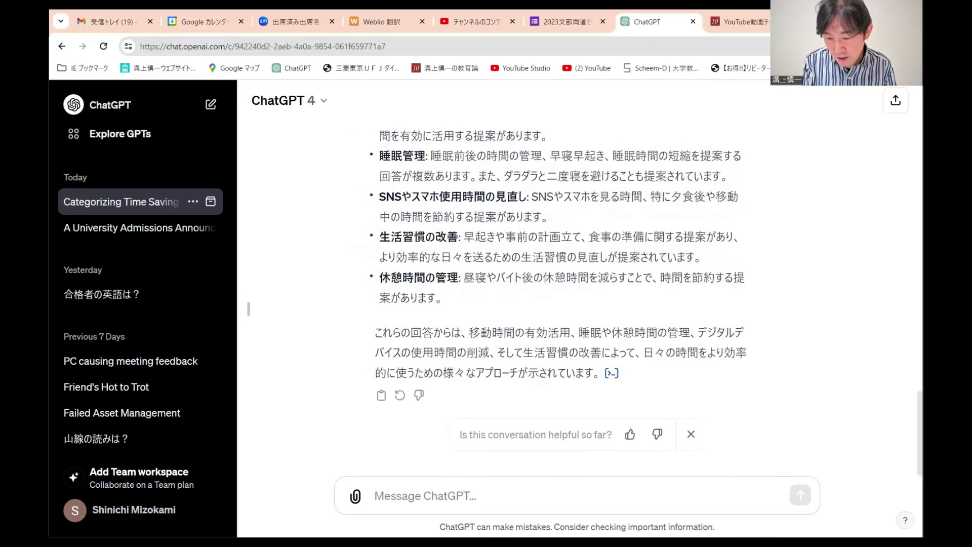
scroll(563, 279, "up", 2)
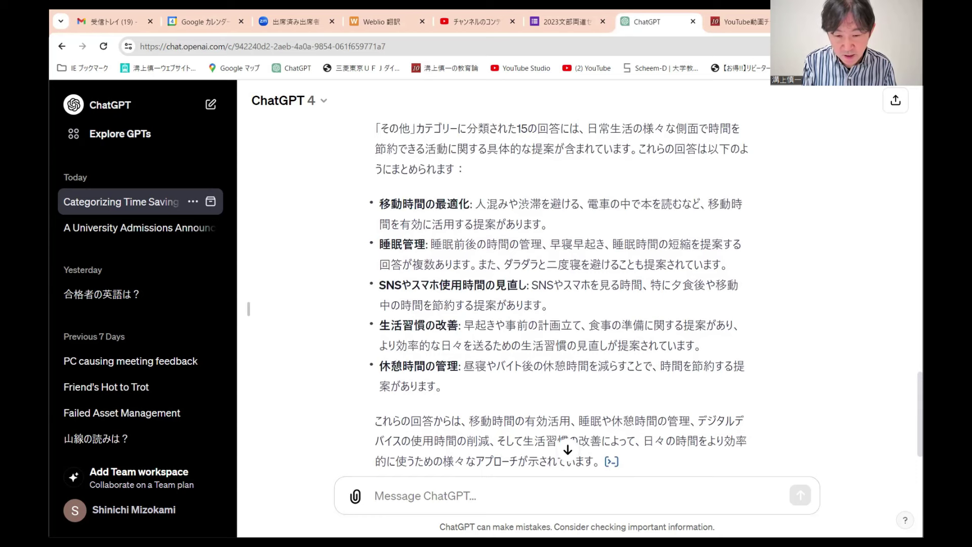